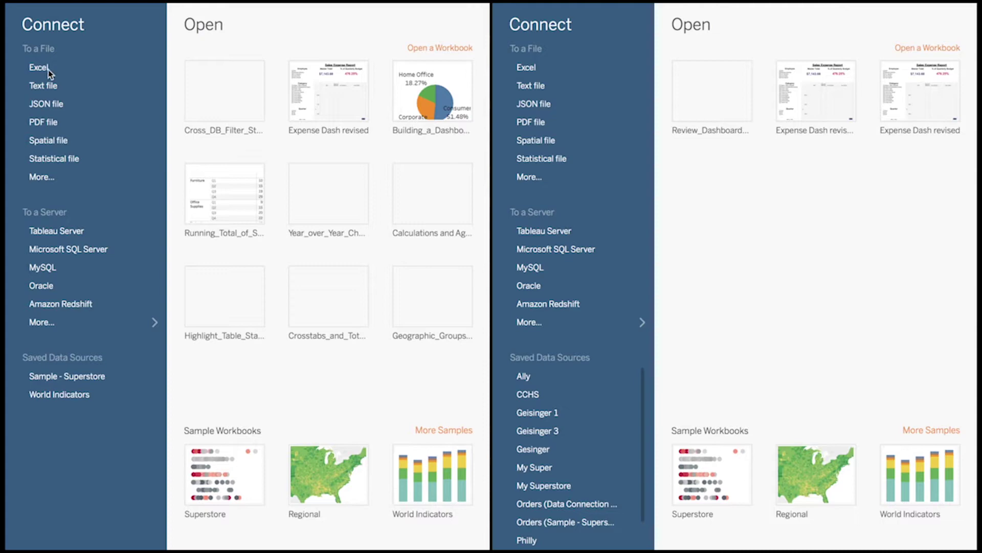
Connect the left window to the ss13husa.csv text file and set it to Extract.
left_click(47, 71)
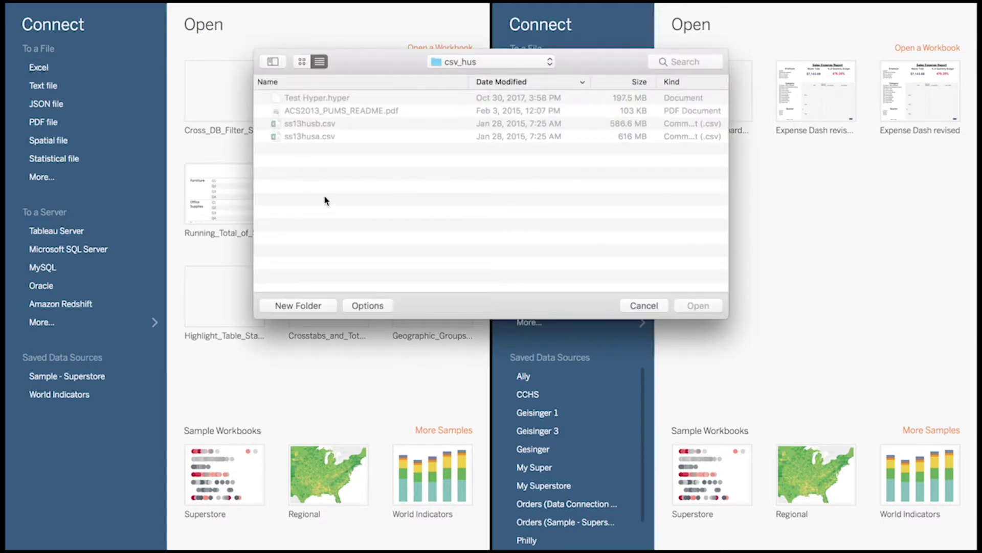
left_click(643, 306)
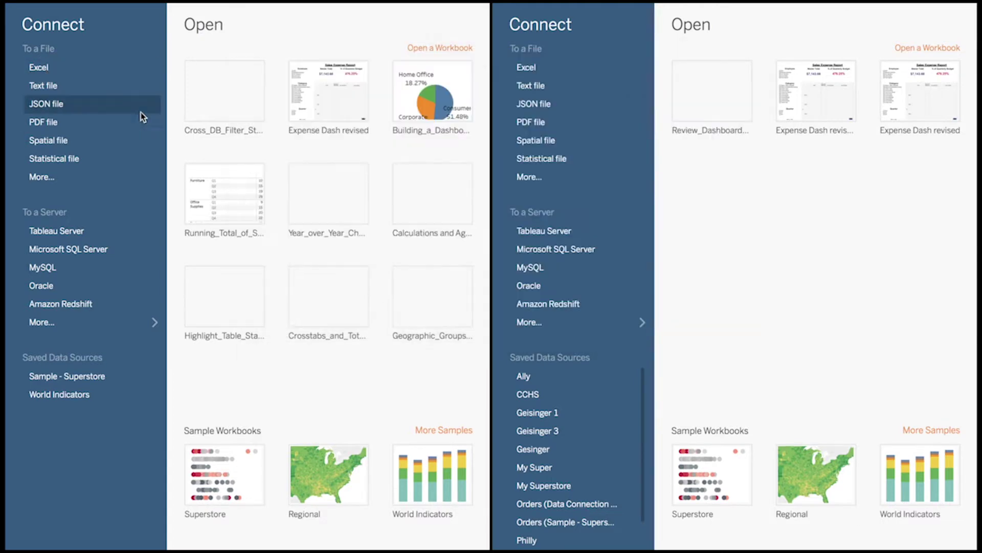
left_click(78, 88)
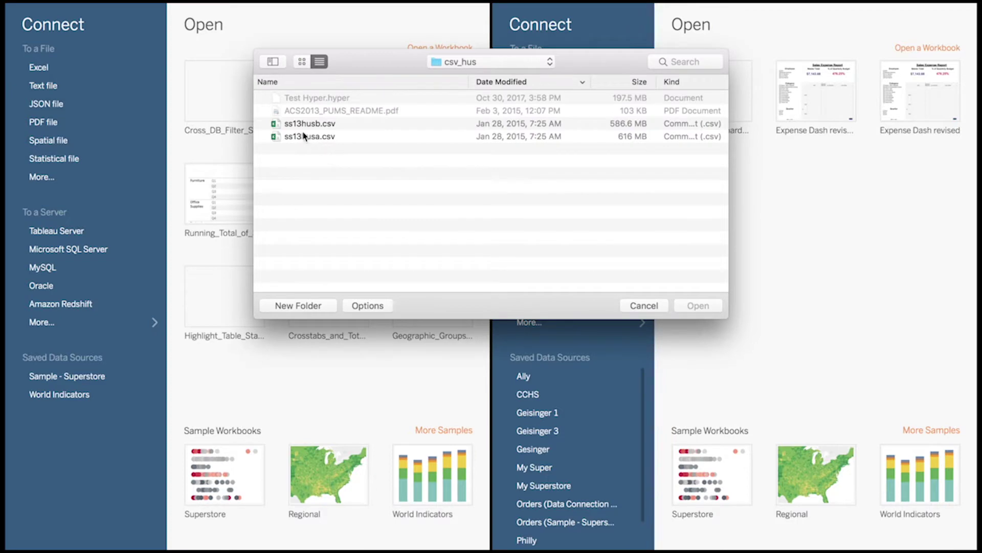
left_click(638, 140)
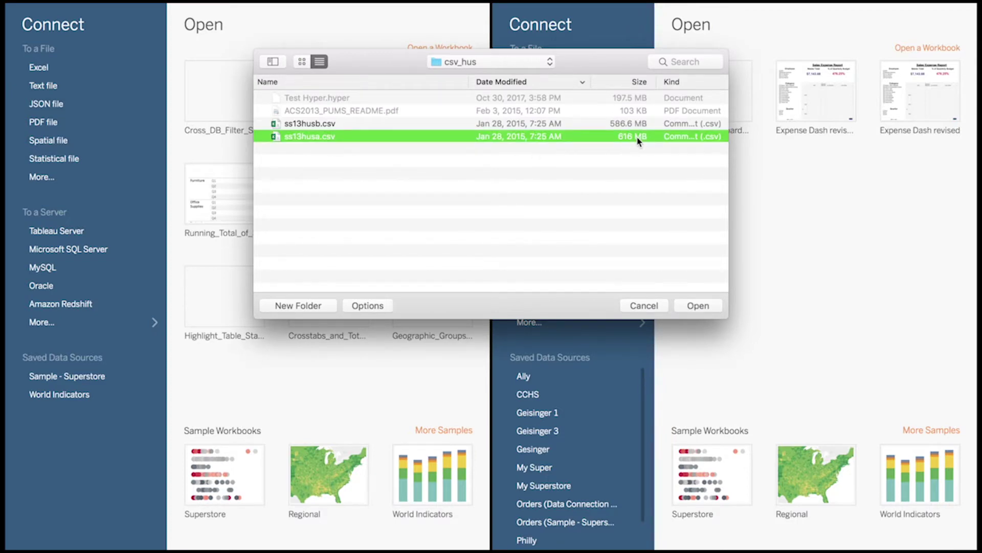
left_click(704, 309)
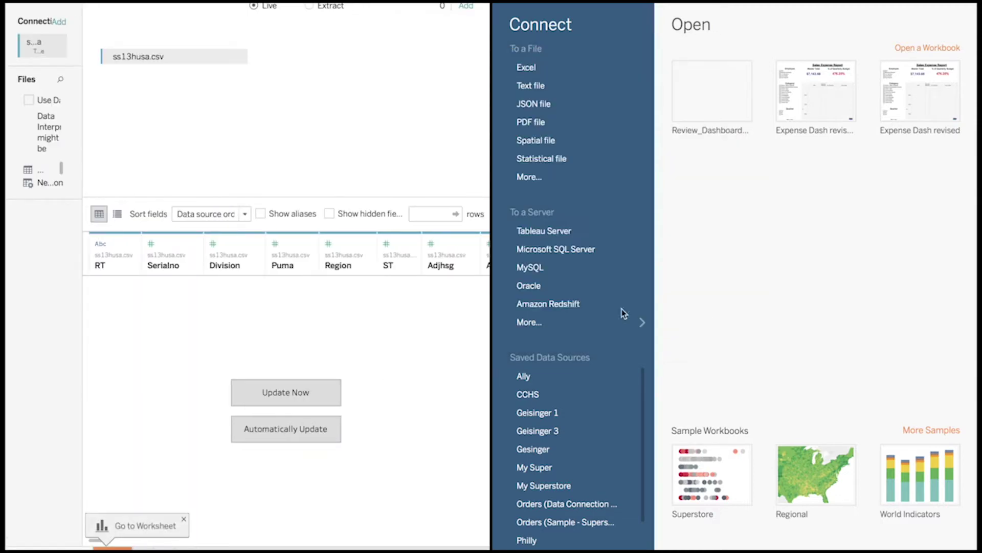
left_click(309, 6)
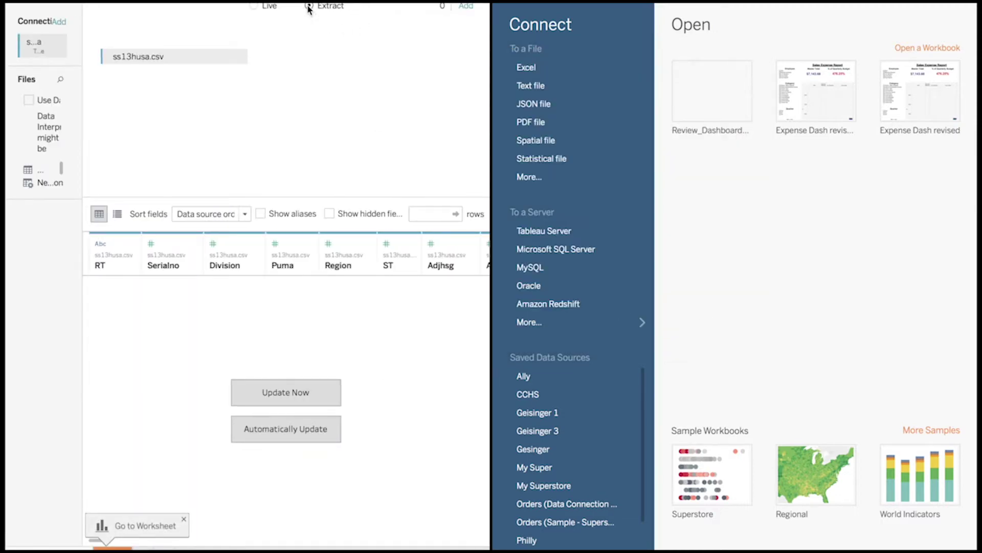
Connect the right window to the same ss13husa.csv text file.
left_click(542, 89)
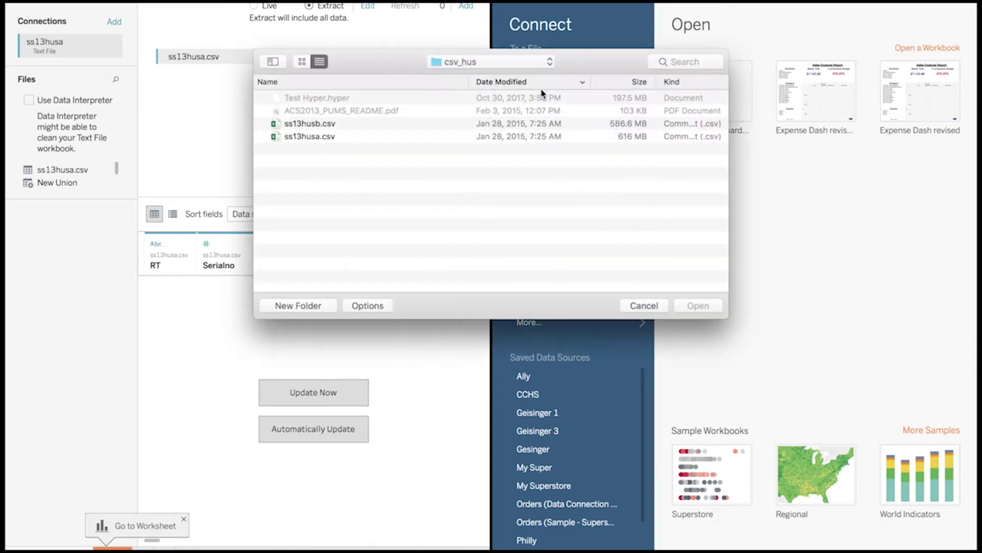
left_click(333, 137)
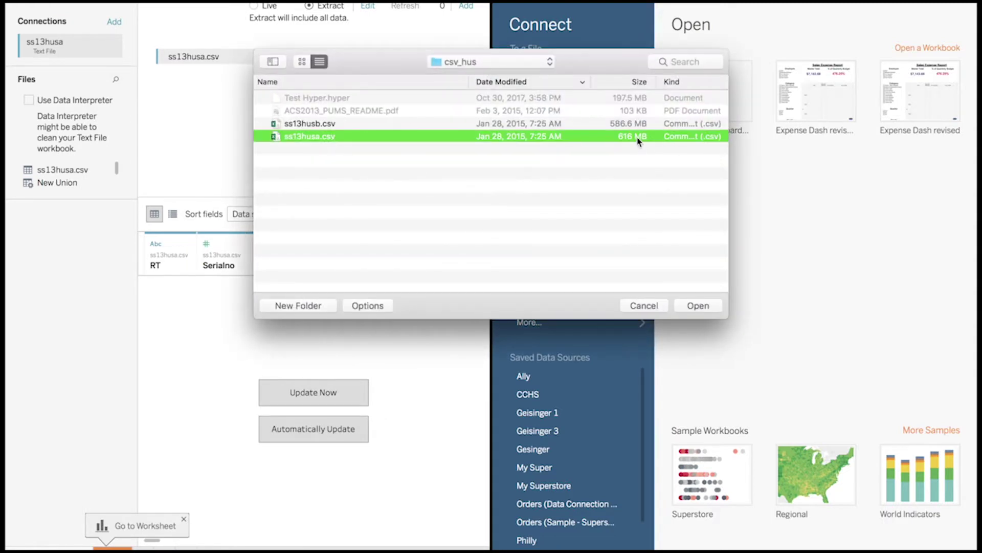
left_click(698, 305)
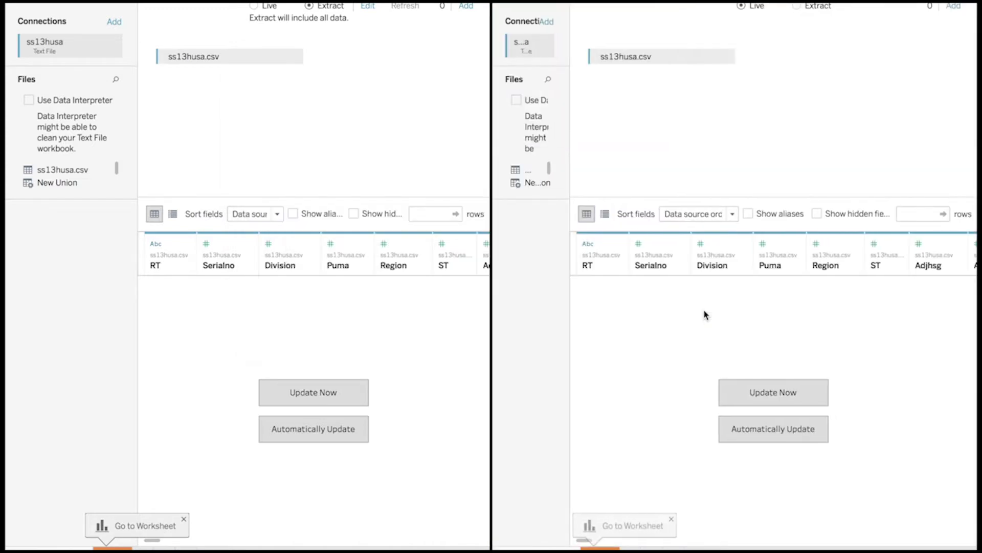
Switch the right connection to Extract and save the extract named ss13husaTDE.
left_click(798, 6)
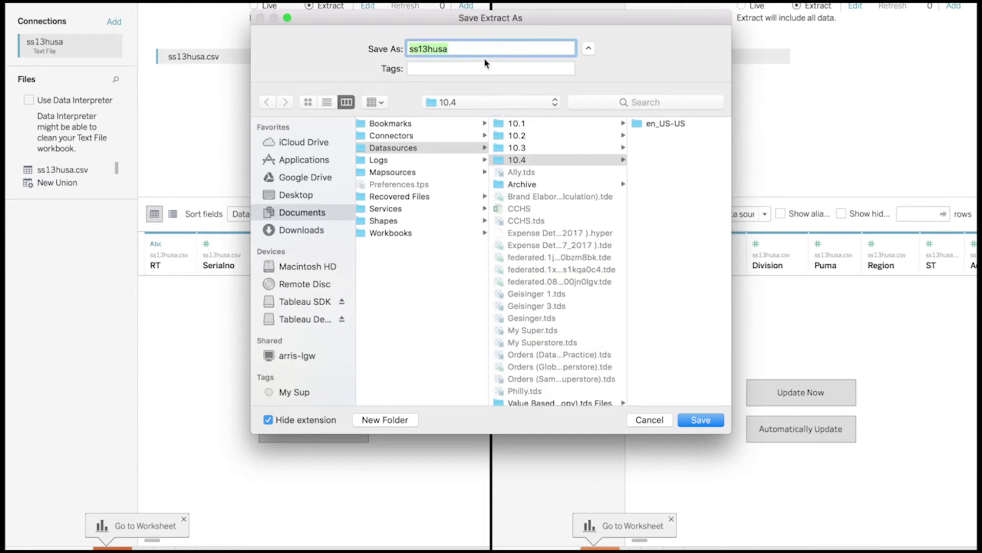
left_click(468, 47)
type("TDE")
left_click(701, 421)
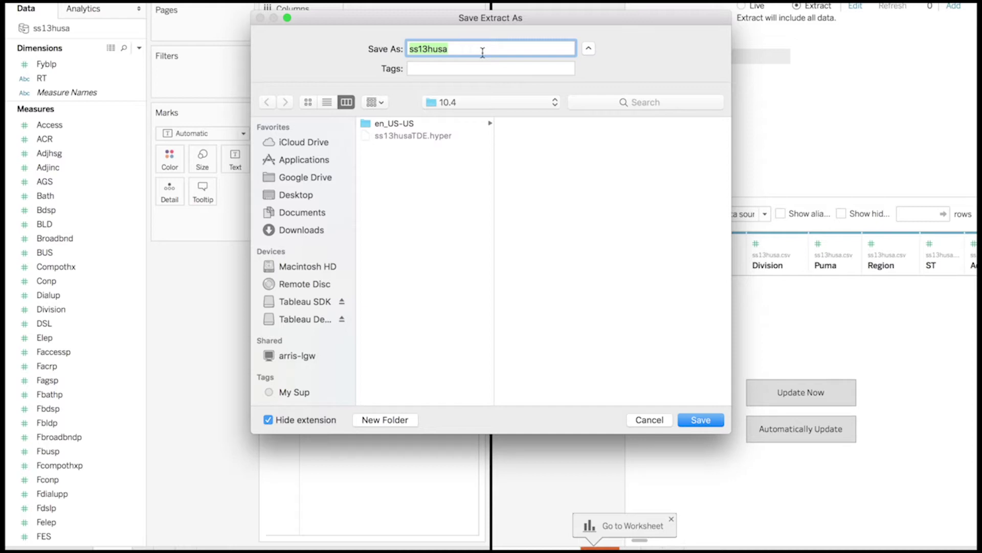
Save the second extract as ss13husaTDE and confirm so the extract gets built.
left_click(482, 52)
type("TDE")
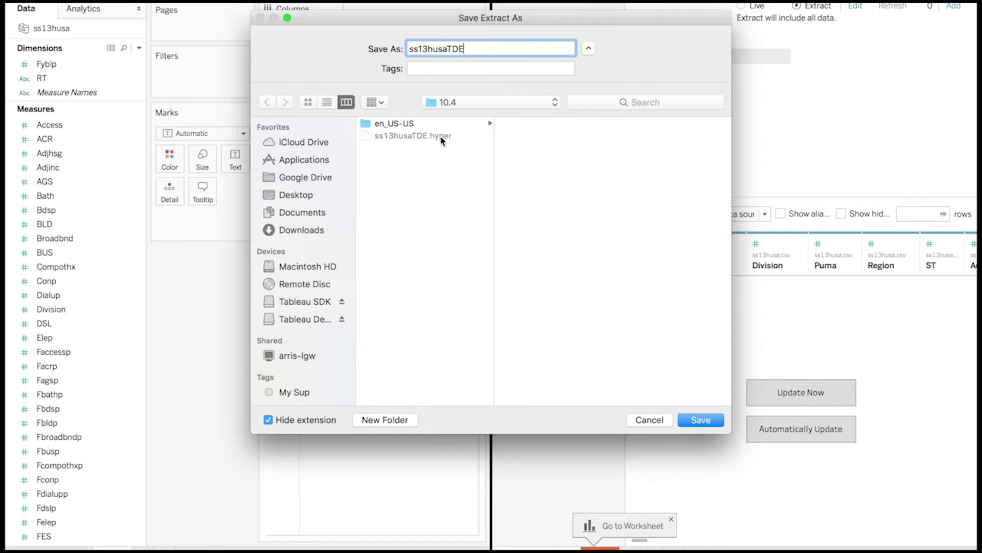
left_click(703, 421)
left_click(704, 420)
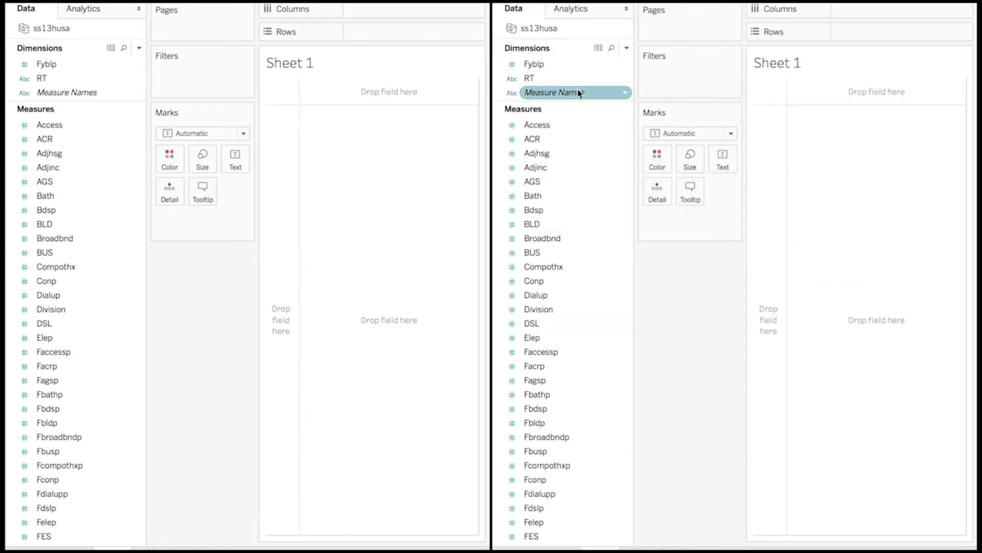
Put Measure Names on Rows in the right sheet; add Measure Values to Columns, then undo it.
left_click_drag(575, 95, 879, 38)
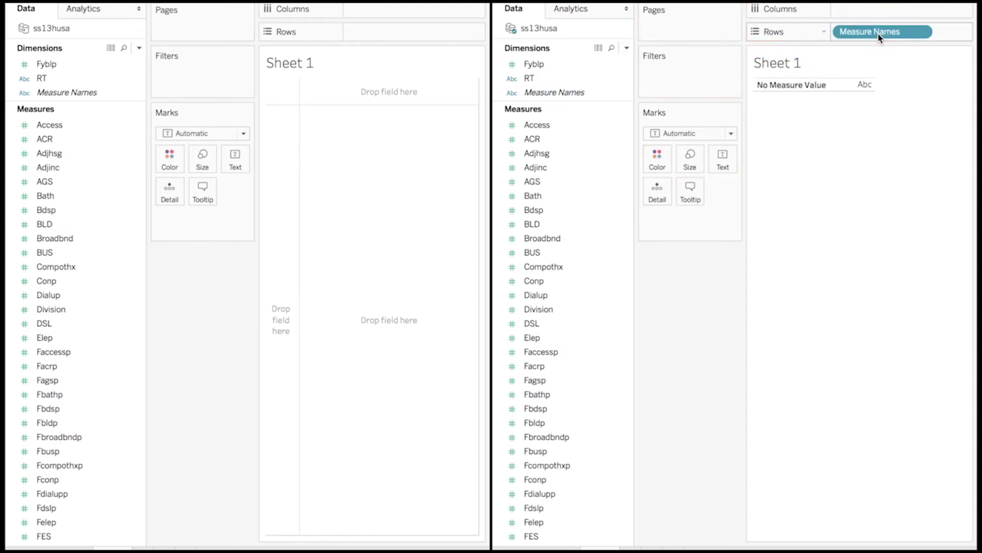
scroll(590, 408, "down", 1)
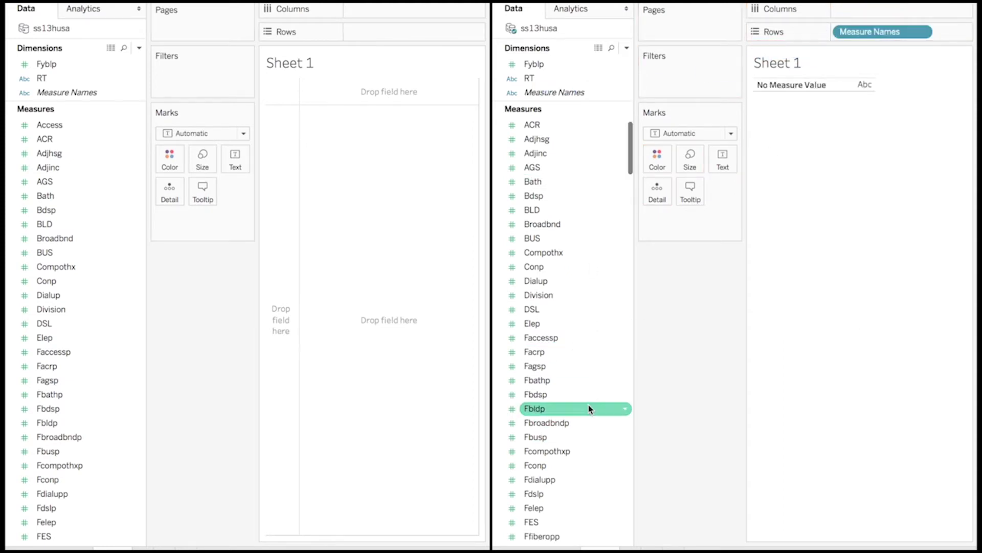
scroll(589, 408, "down", 20)
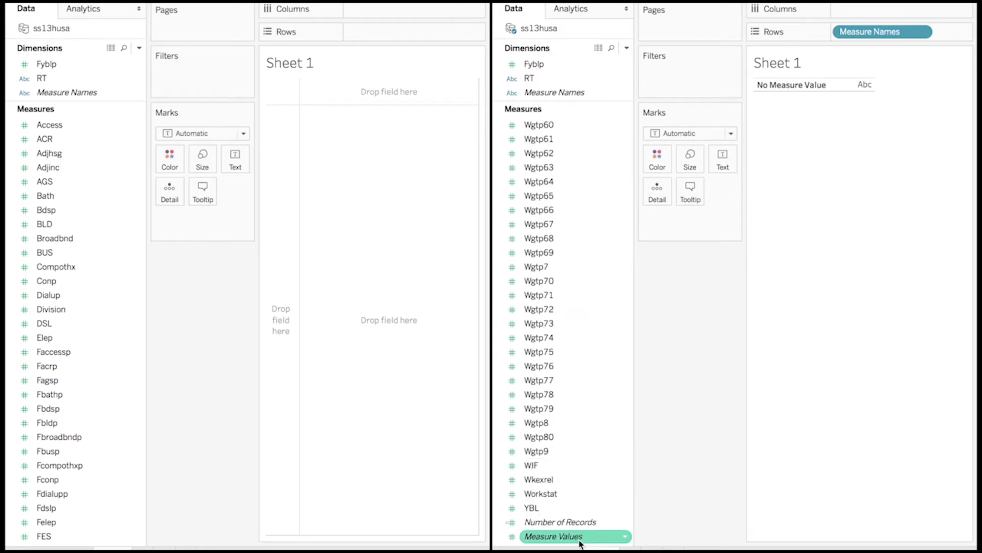
left_click_drag(575, 536, 894, 10)
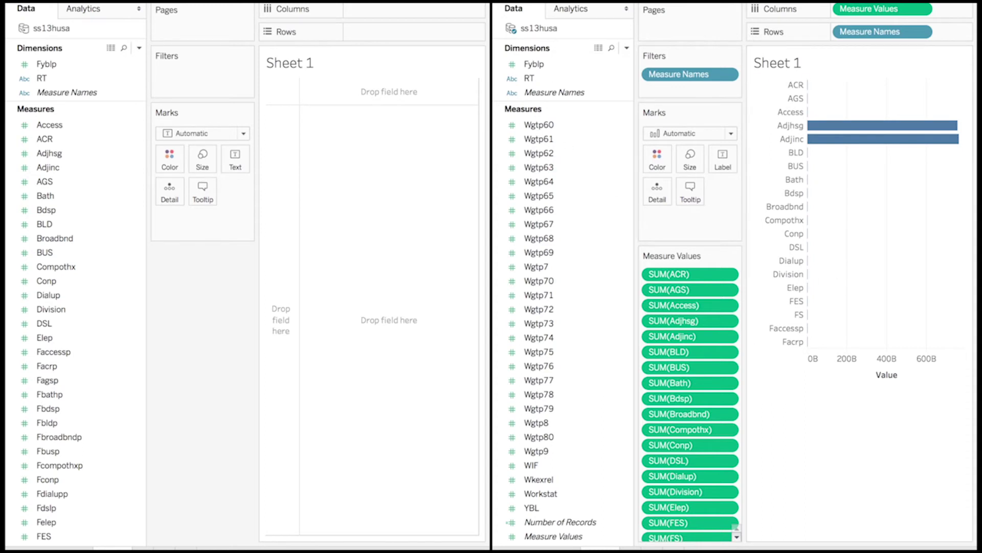
key("ctrl+z")
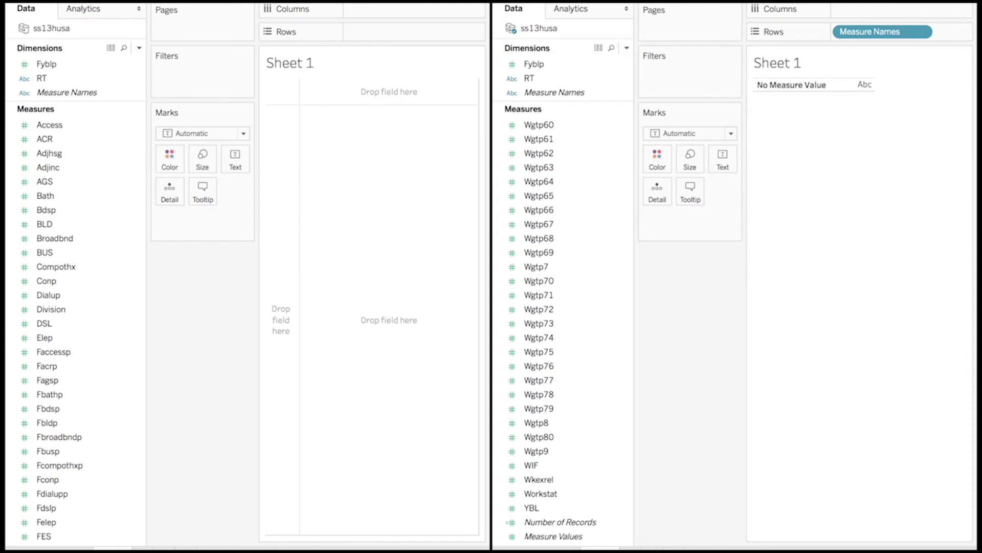
Create a Wgtp70 (bin) field from Wgtp70 with bin size 72.
left_click(550, 283)
right_click(551, 284)
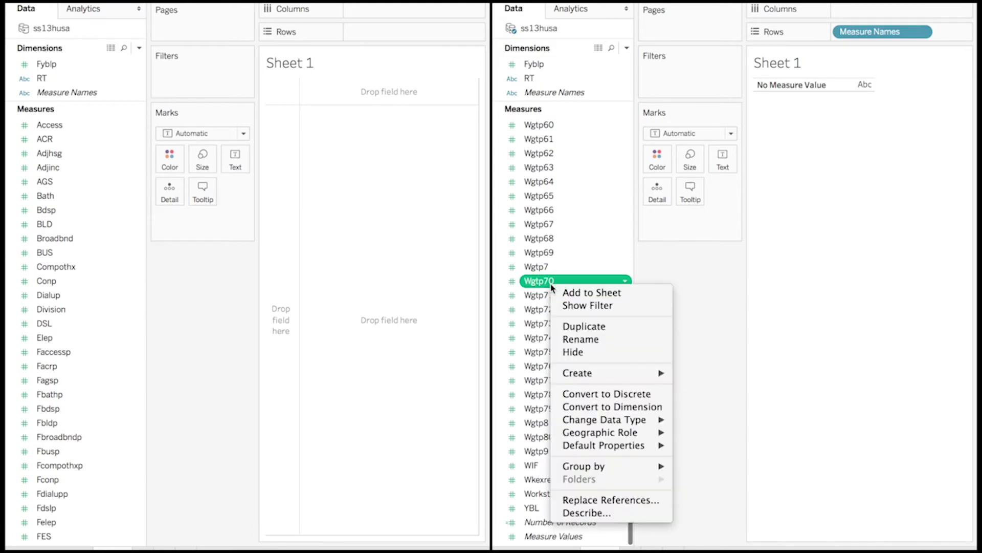
mouse_move(606, 374)
left_click(699, 403)
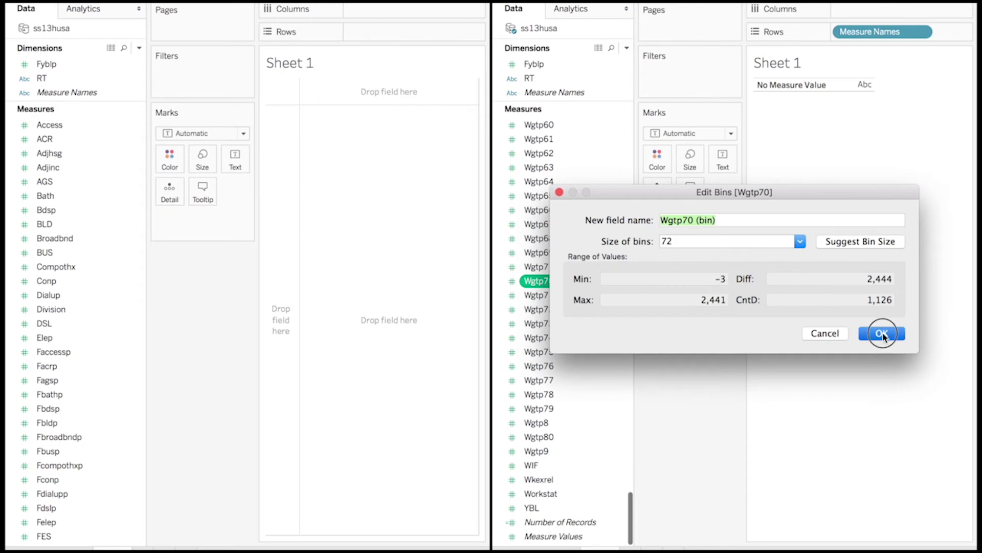
left_click(882, 333)
left_click(595, 241)
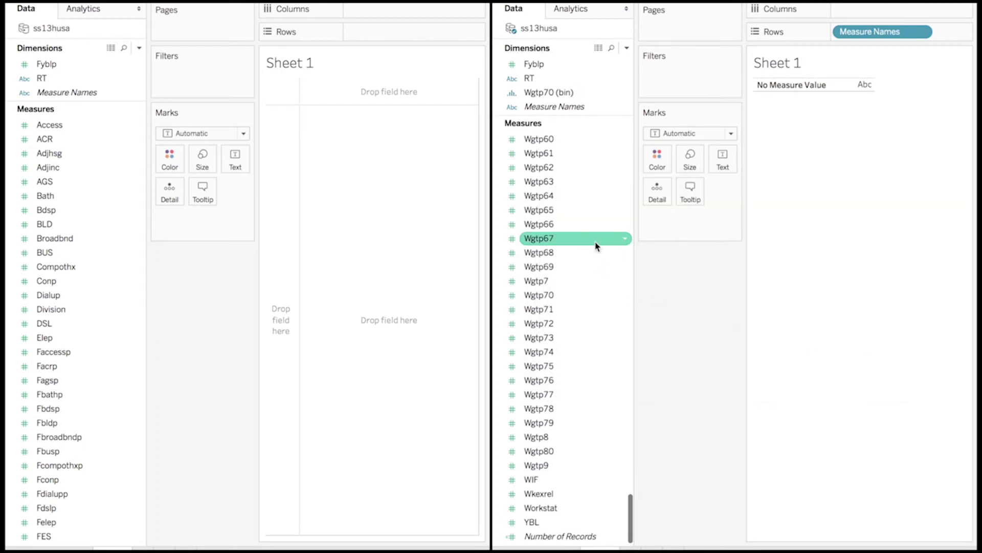
left_click(577, 109)
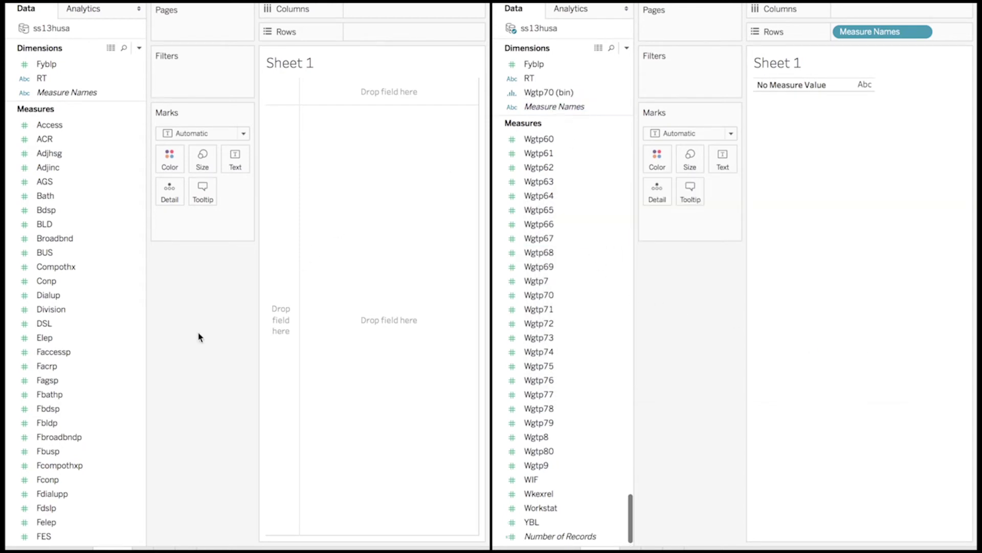
Chart Measure Values as horizontal bars by Measure Names on Rows in the left sheet.
left_click(80, 94)
left_click_drag(80, 94, 394, 29)
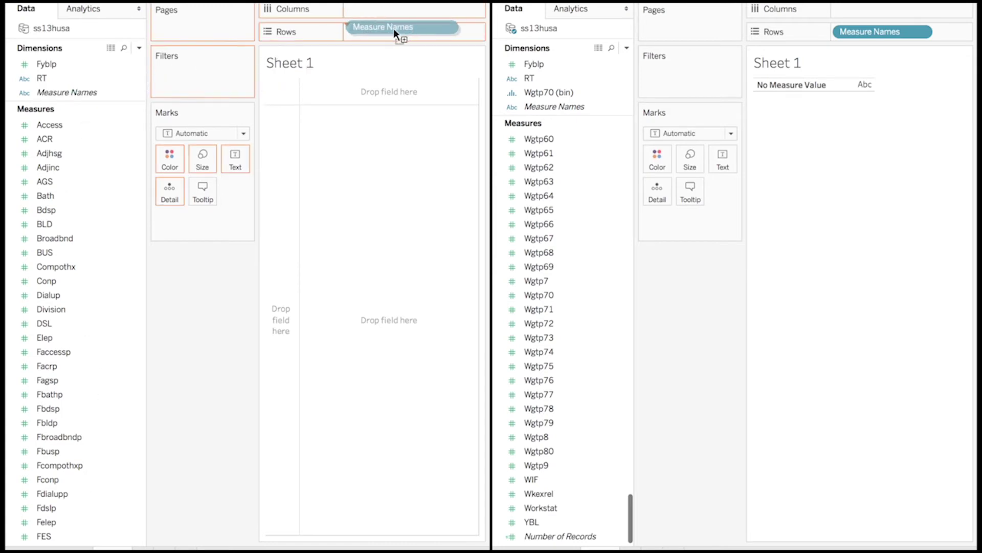
left_click(30, 397)
scroll(29, 397, "down", 20)
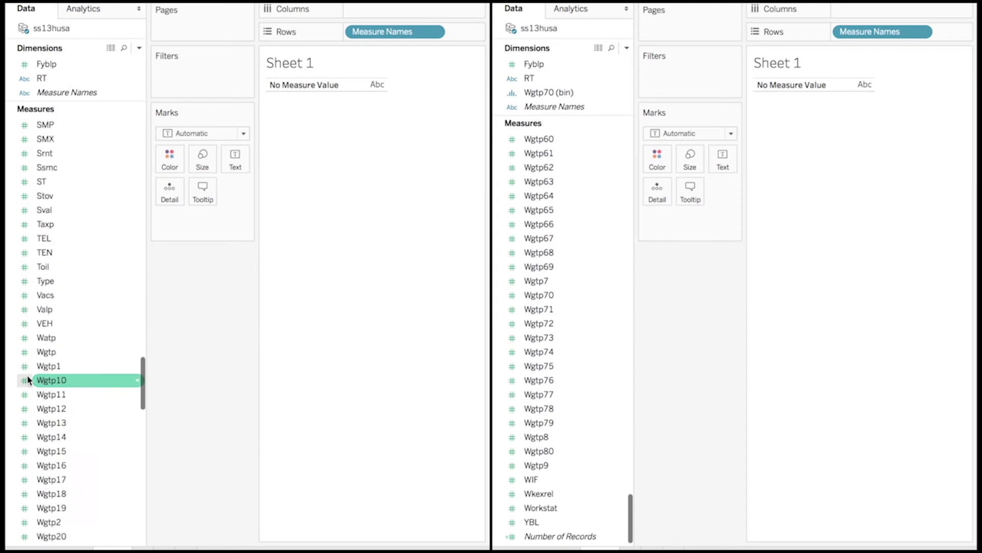
left_click(92, 536)
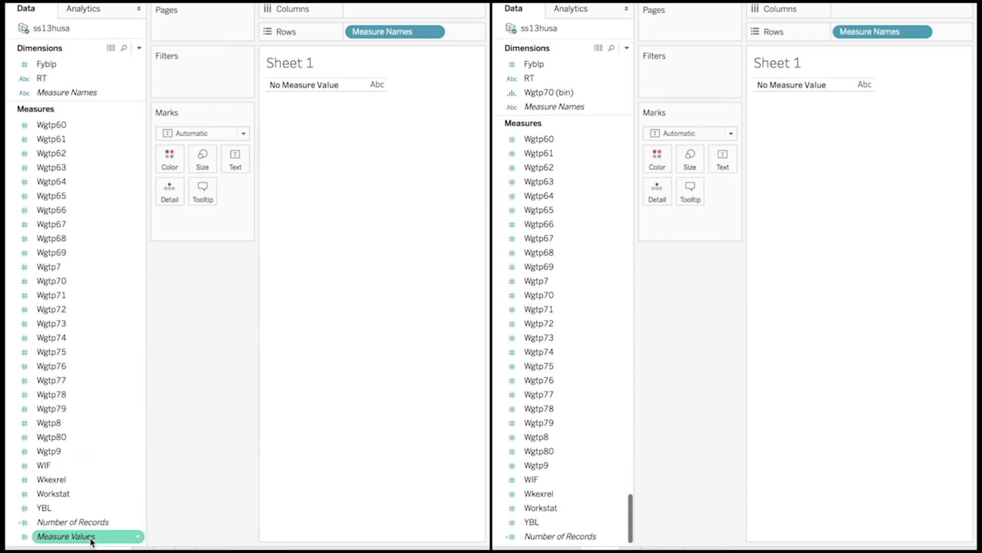
left_click_drag(92, 541, 384, 69)
left_click_drag(406, 18, 406, 17)
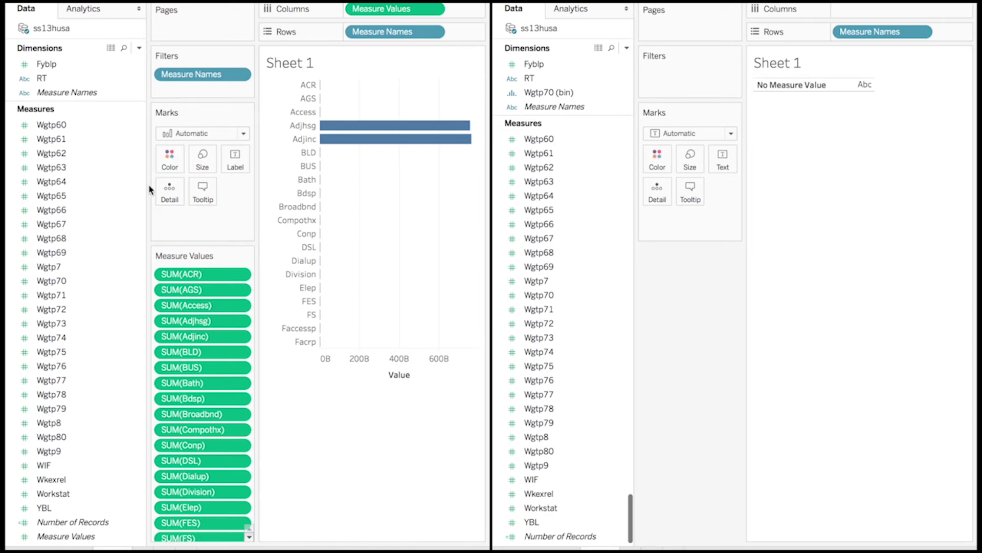
Create a Wgtp67 (bin) field, accepting the default bin settings.
right_click(76, 224)
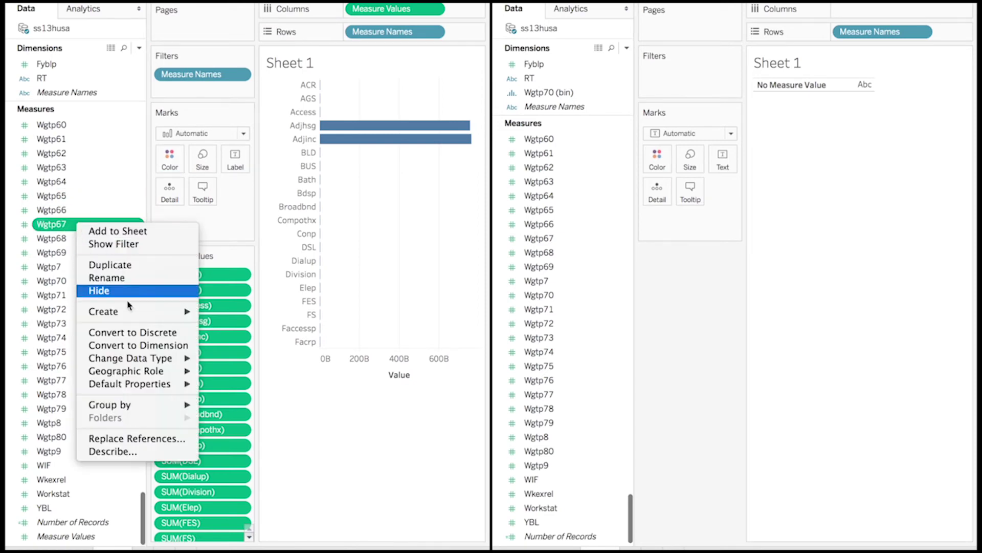
mouse_move(163, 311)
left_click(223, 339)
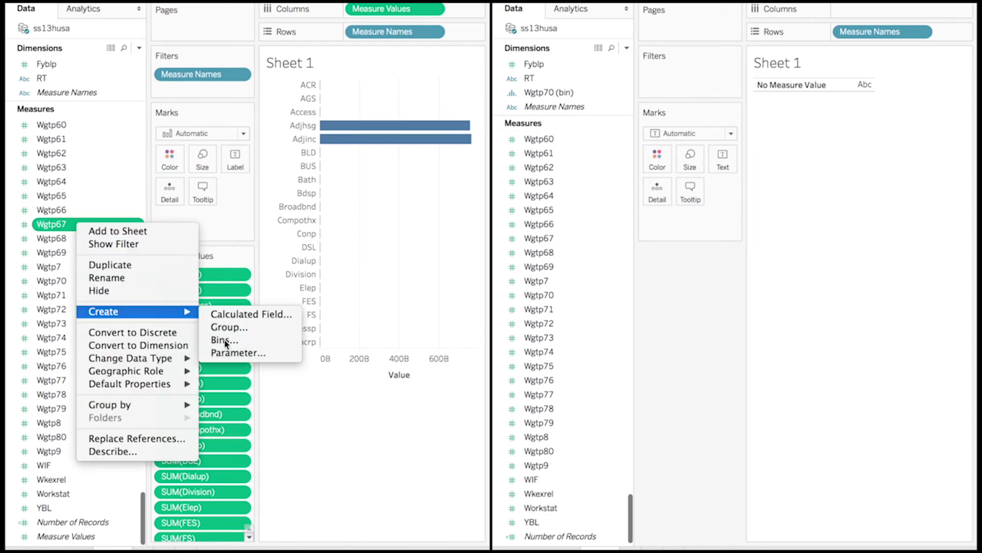
left_click(378, 335)
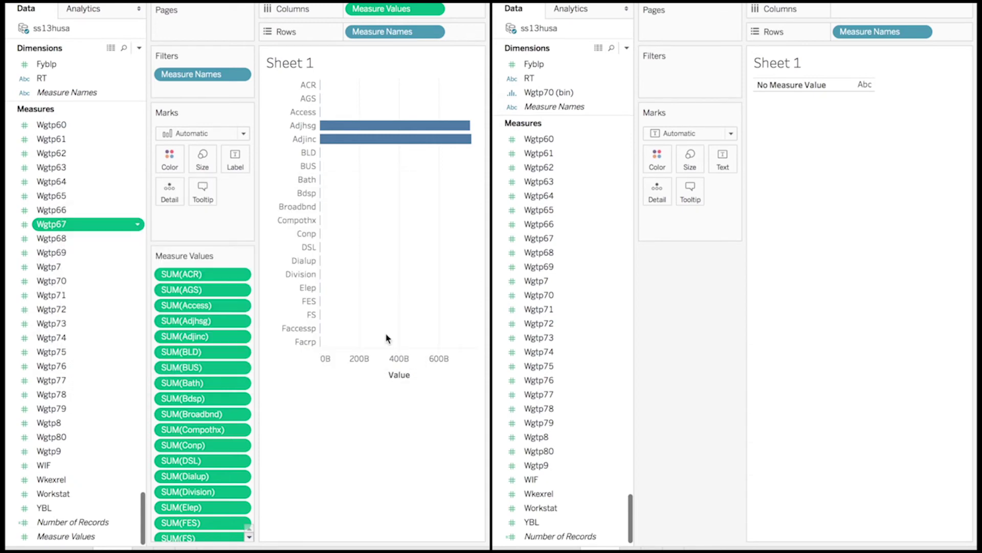